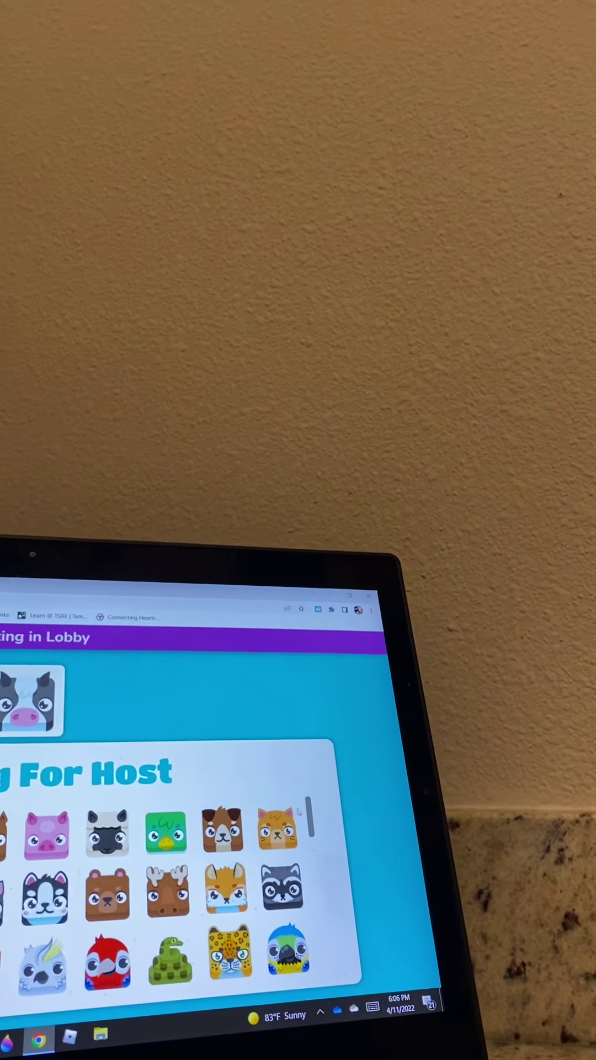
scroll(326, 822, "down", 2)
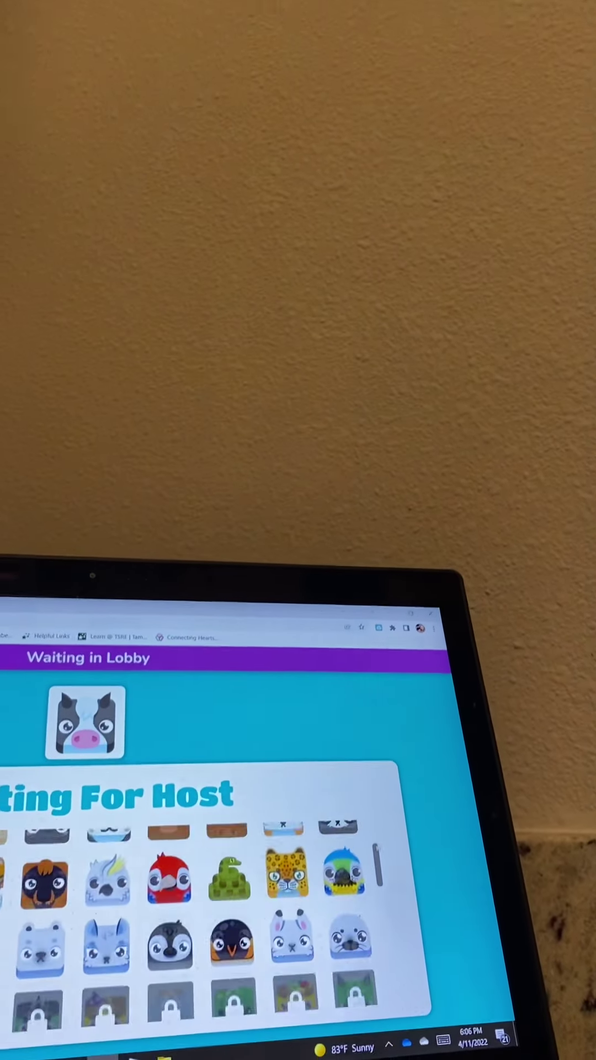
scroll(395, 842, "down", 2)
scroll(395, 841, "up", 1)
scroll(395, 842, "up", 1)
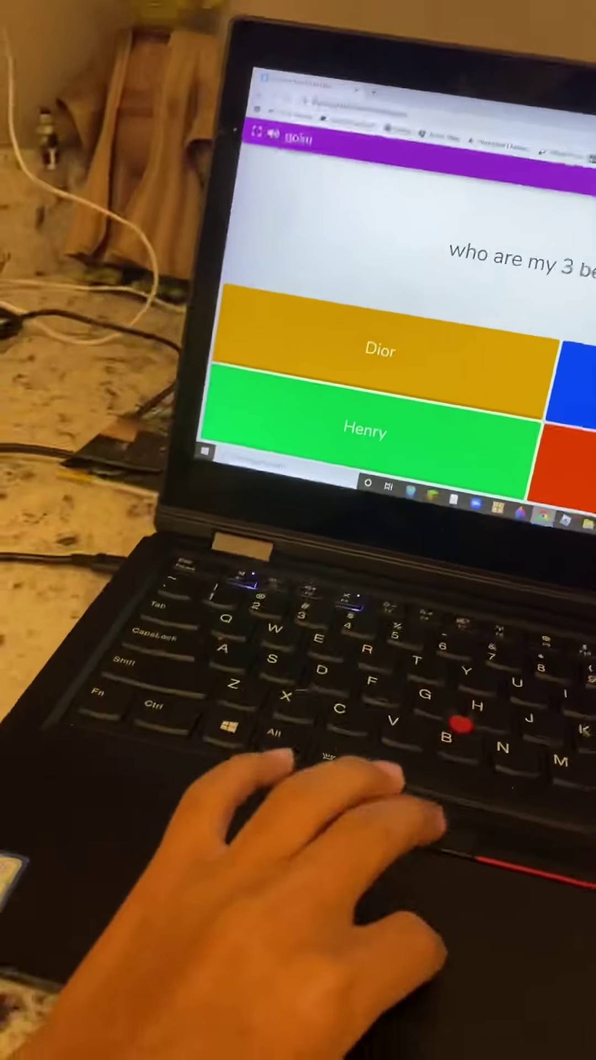
Answer the first question, about best friends.
left_click(323, 420)
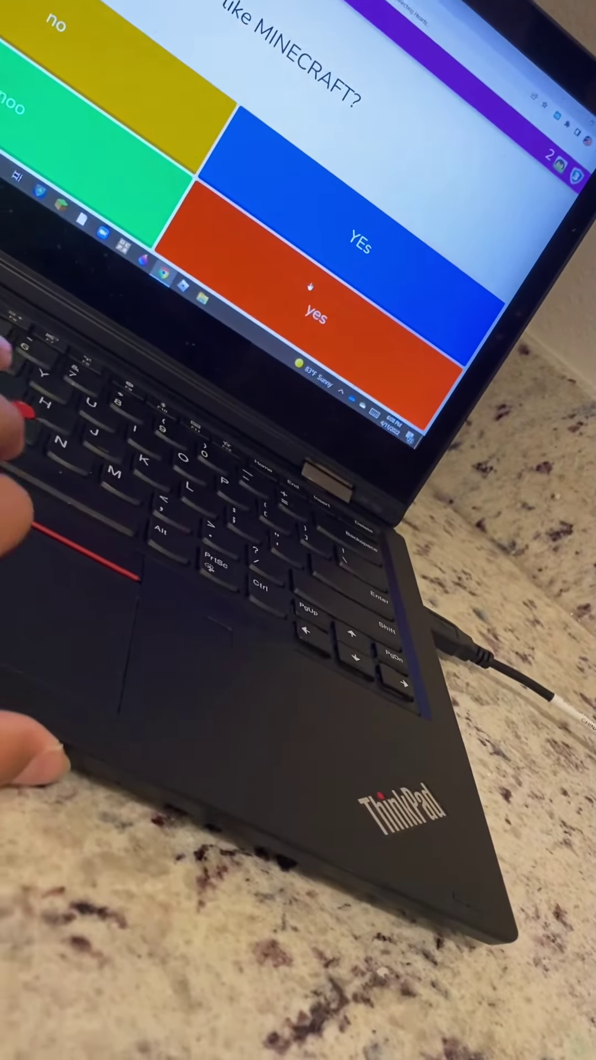
Answer 'YEs' to the Minecraft question, then the school question, and choose Attack.
left_click(302, 251)
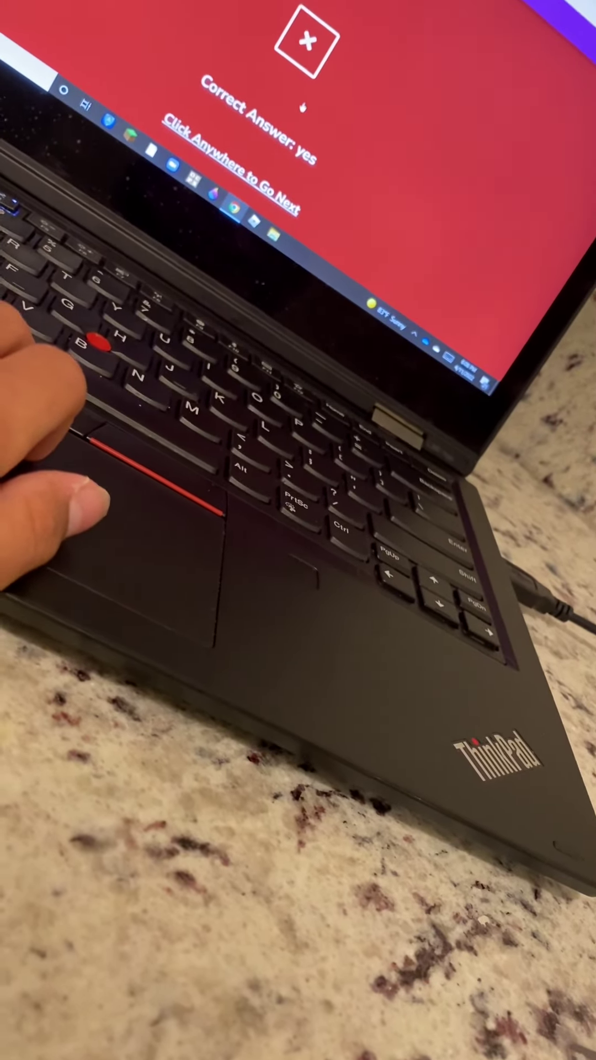
left_click(243, 186)
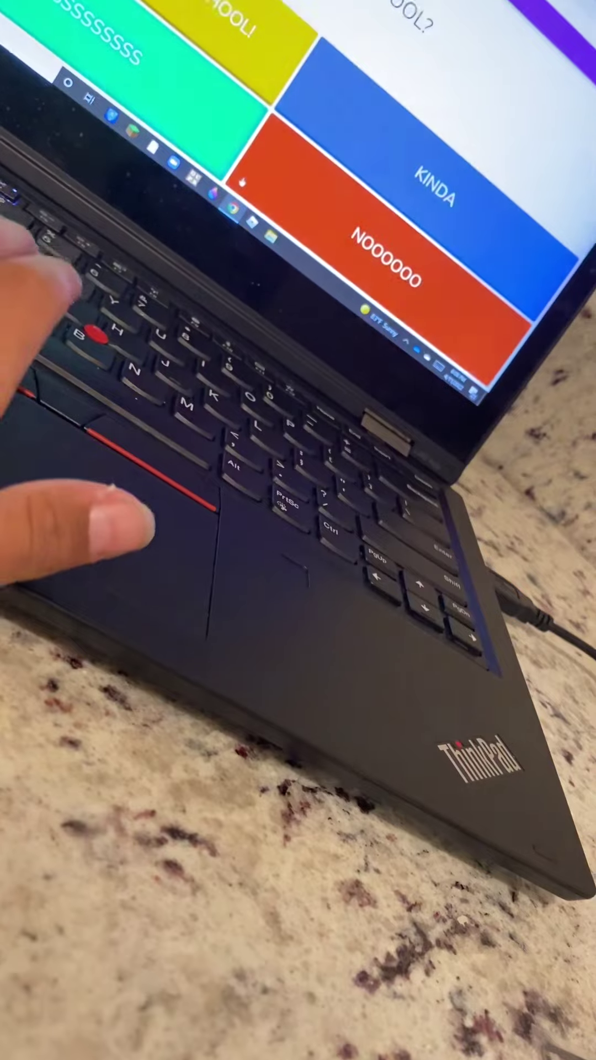
left_click(141, 75)
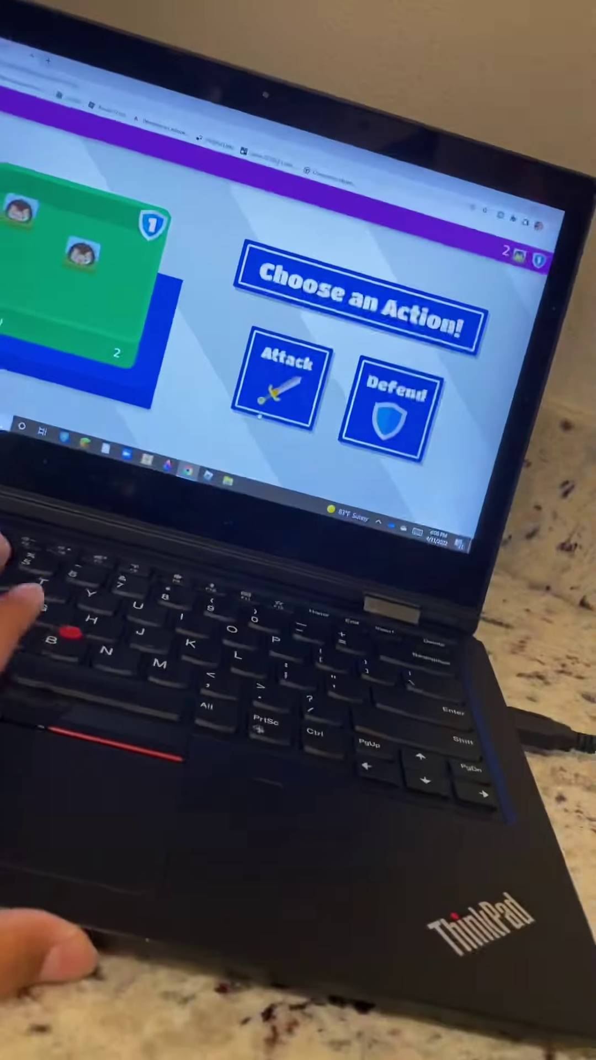
left_click(275, 368)
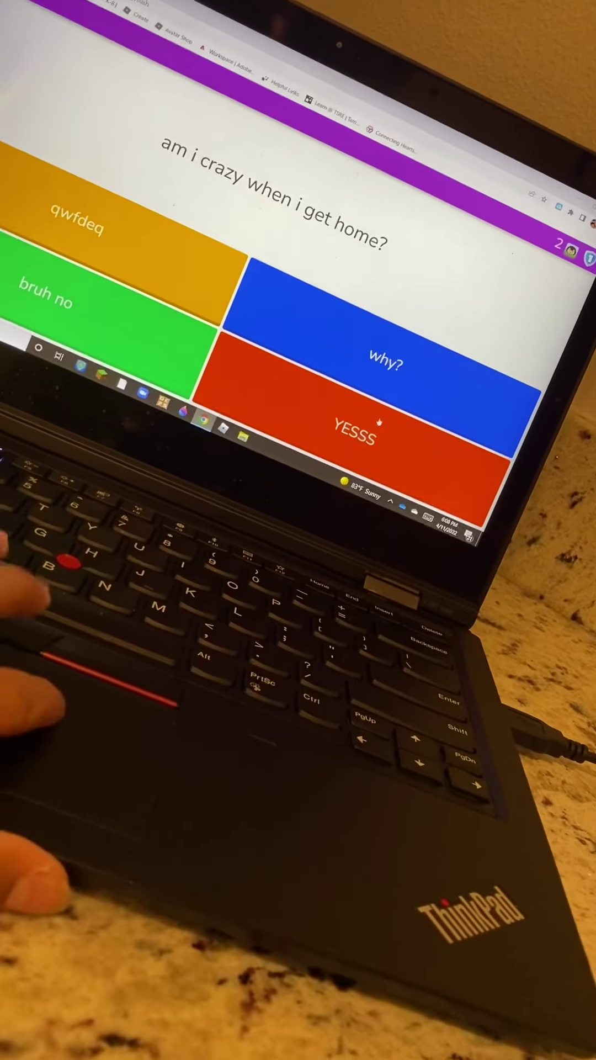
Answer 'YESSS' to the crazy-at-home question, then the kahoot and E questions.
left_click(371, 430)
left_click(226, 312)
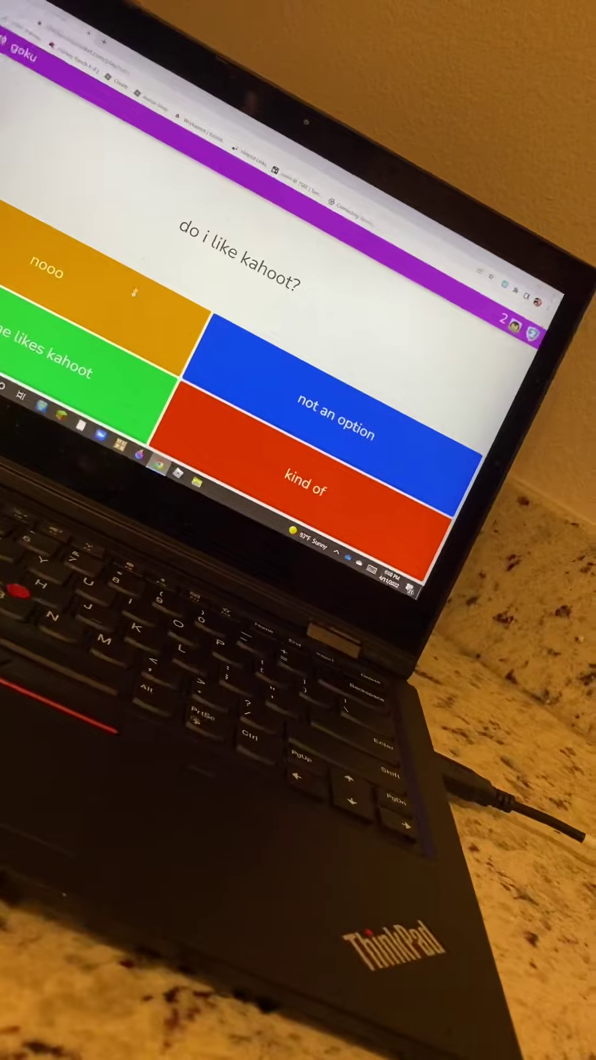
left_click(261, 398)
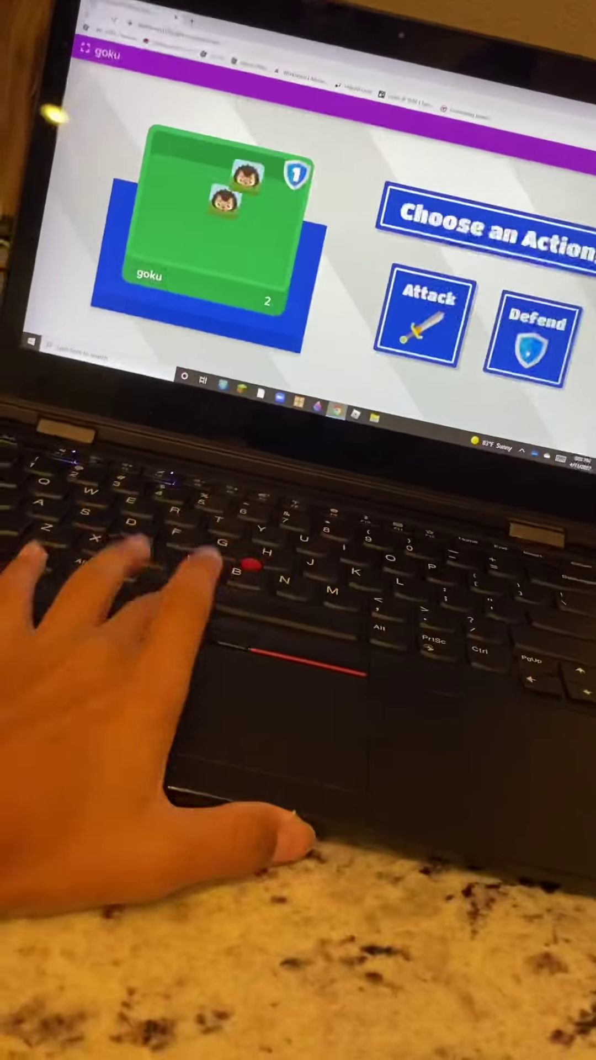
left_click(327, 356)
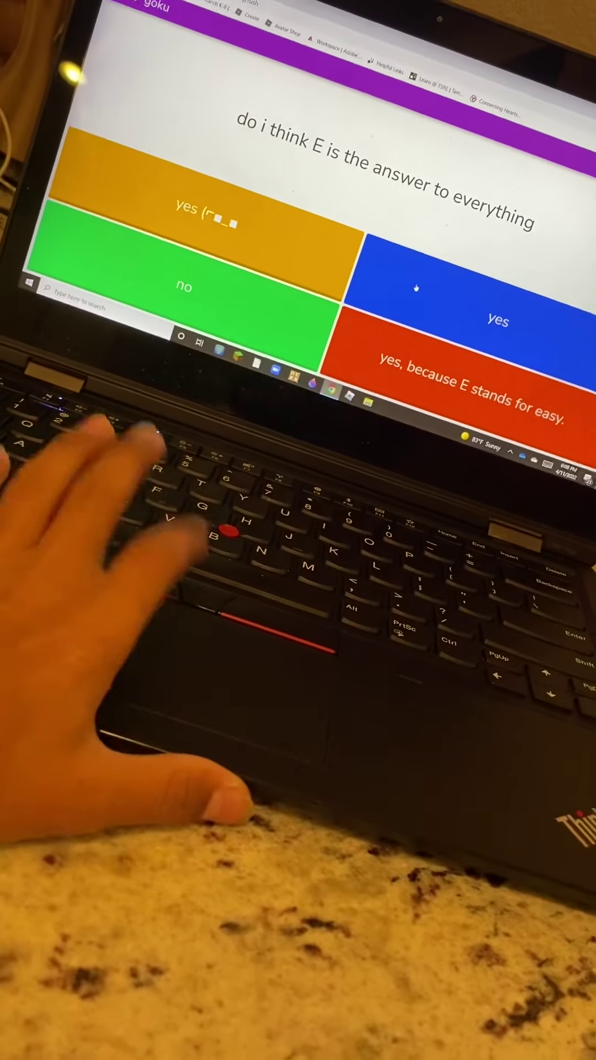
left_click(409, 340)
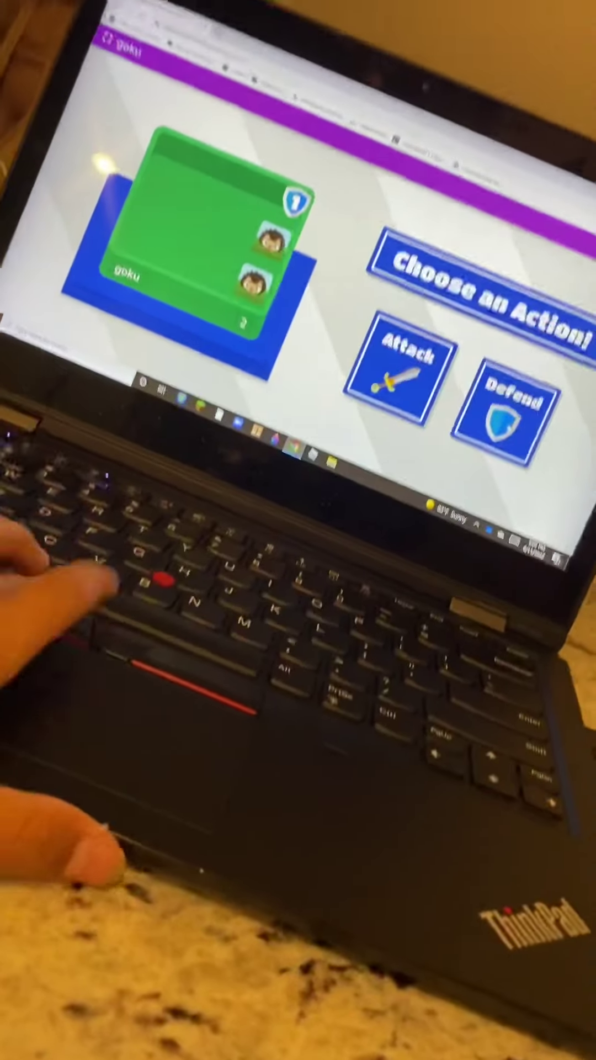
Answer the best friends and school questions, and 'yes' to the E question, acting between rounds.
left_click(363, 280)
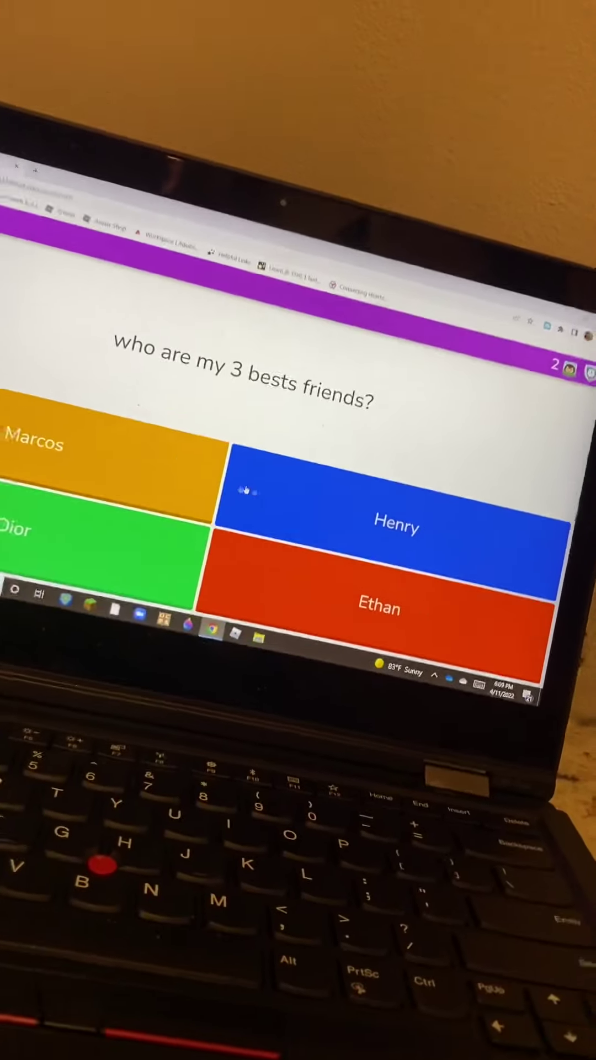
left_click(270, 555)
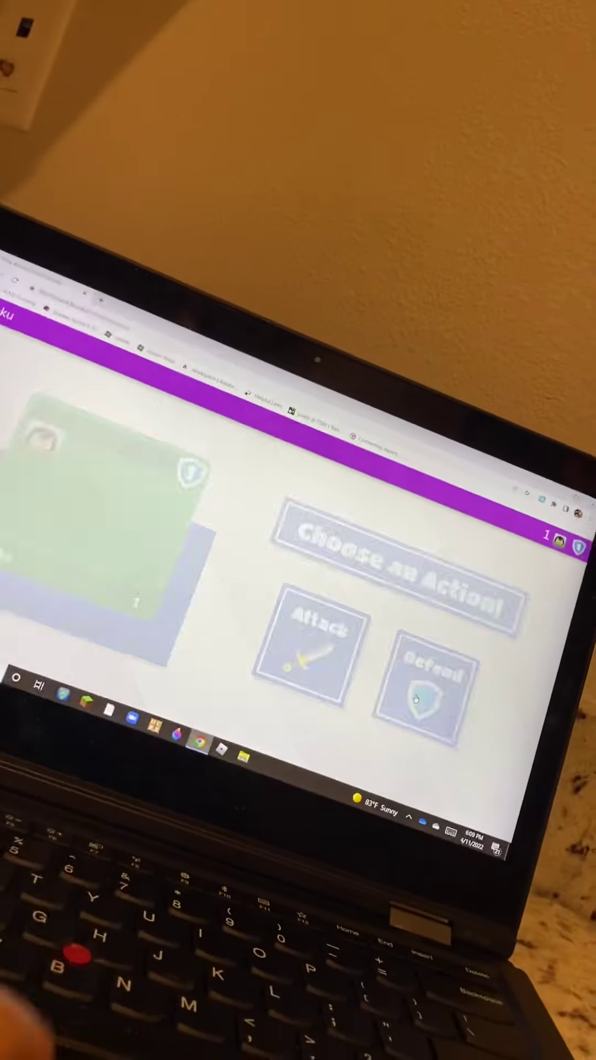
left_click(416, 700)
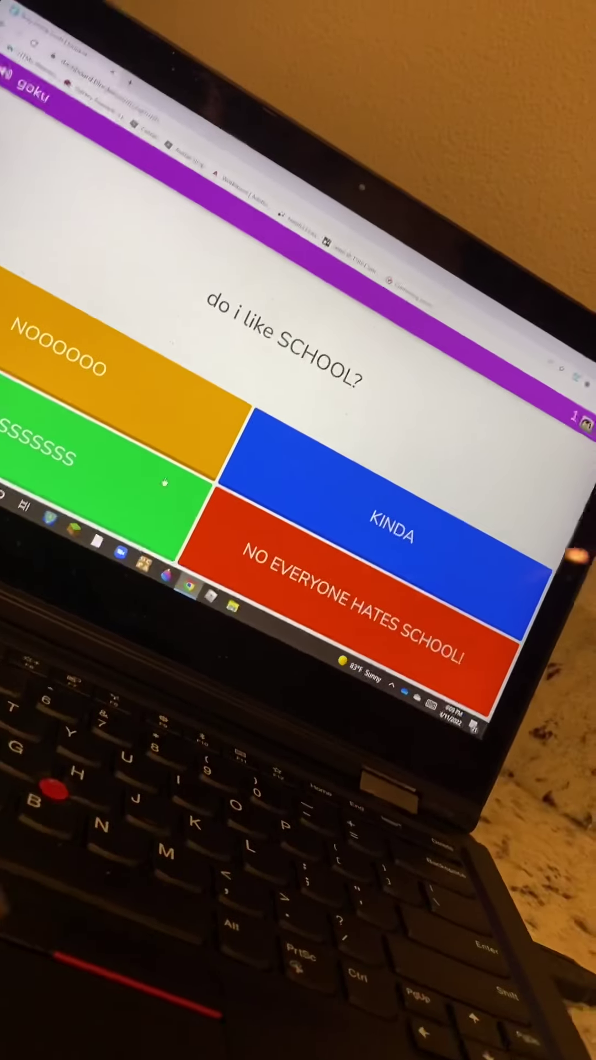
left_click(357, 638)
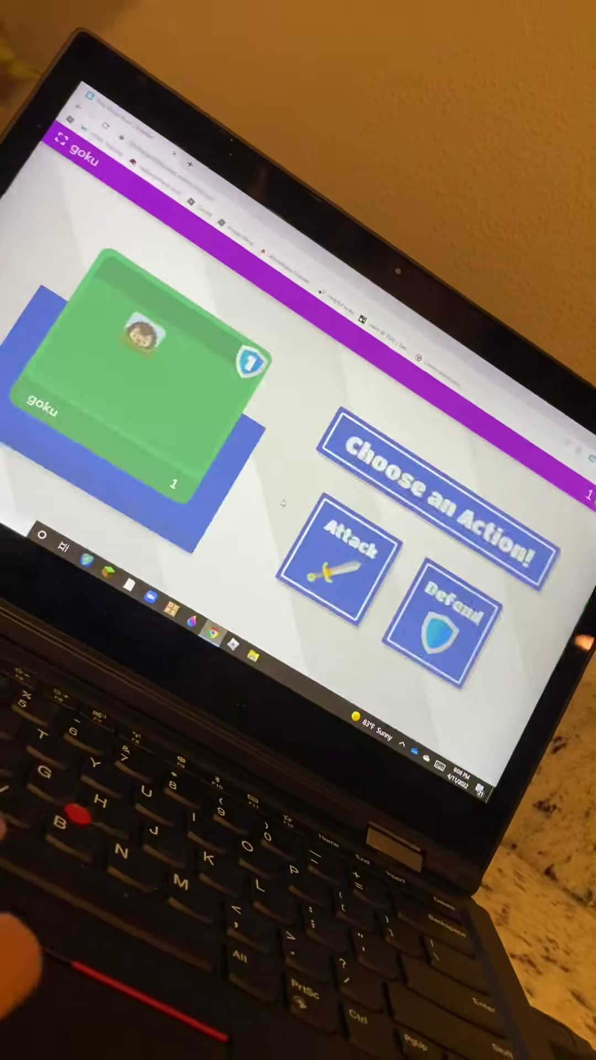
left_click(331, 547)
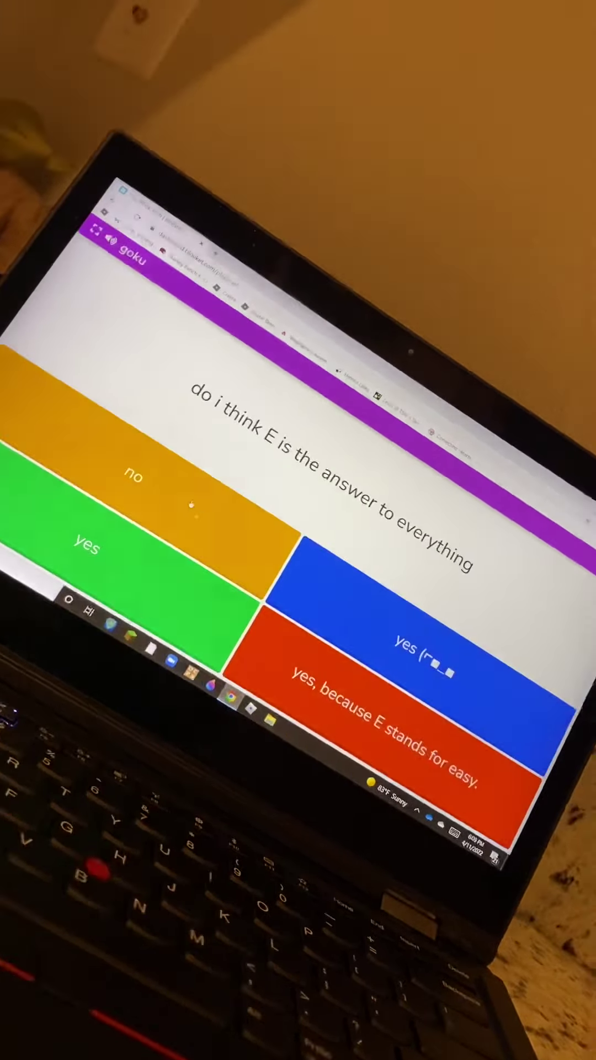
left_click(149, 593)
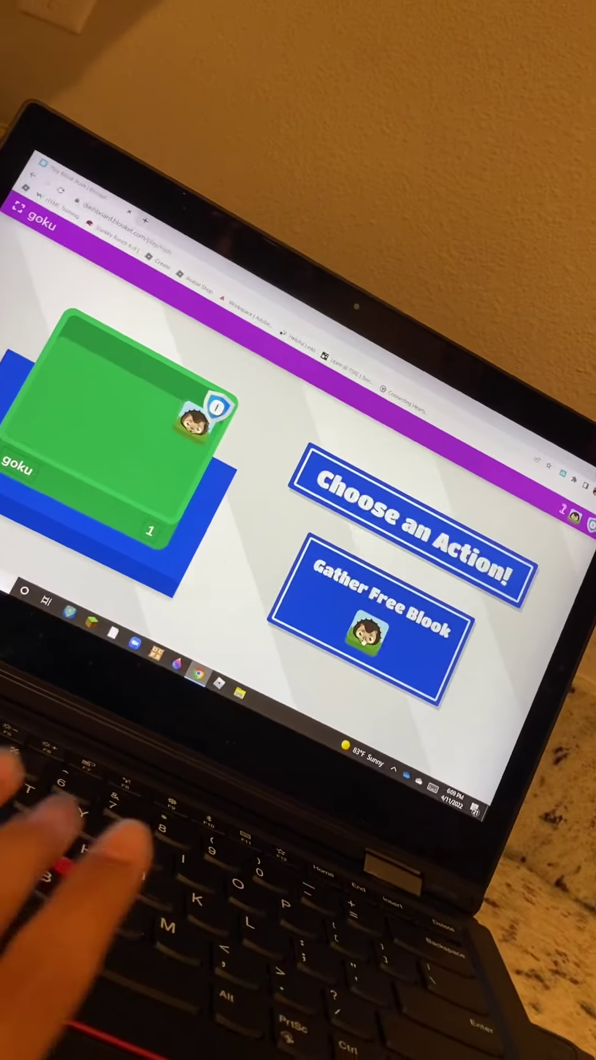
Collect a free block for 2 total, spend it, then answer kahoot and later questions with 'yeah'.
left_click(361, 629)
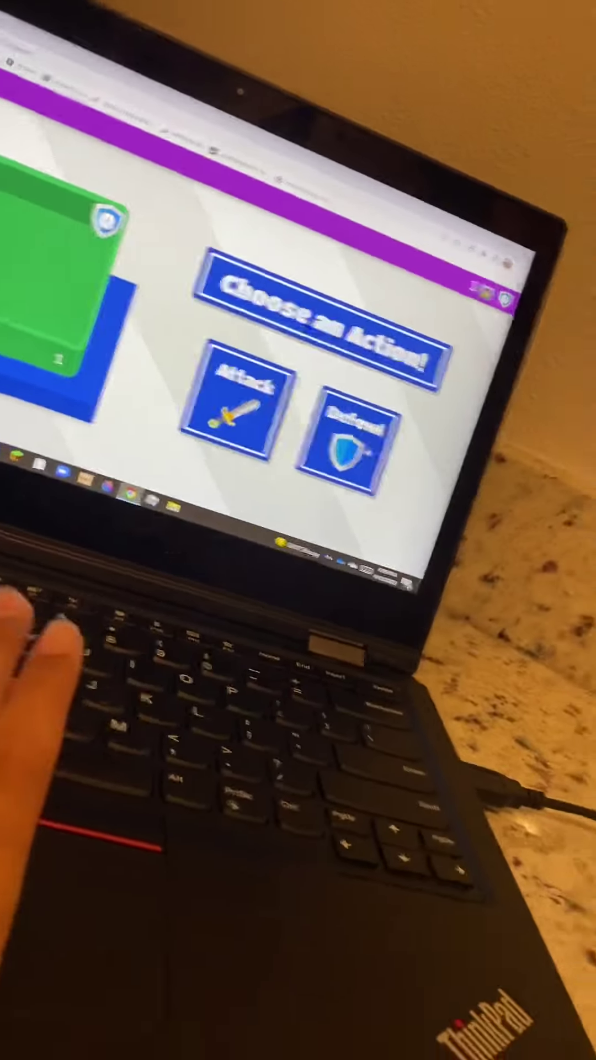
left_click(340, 495)
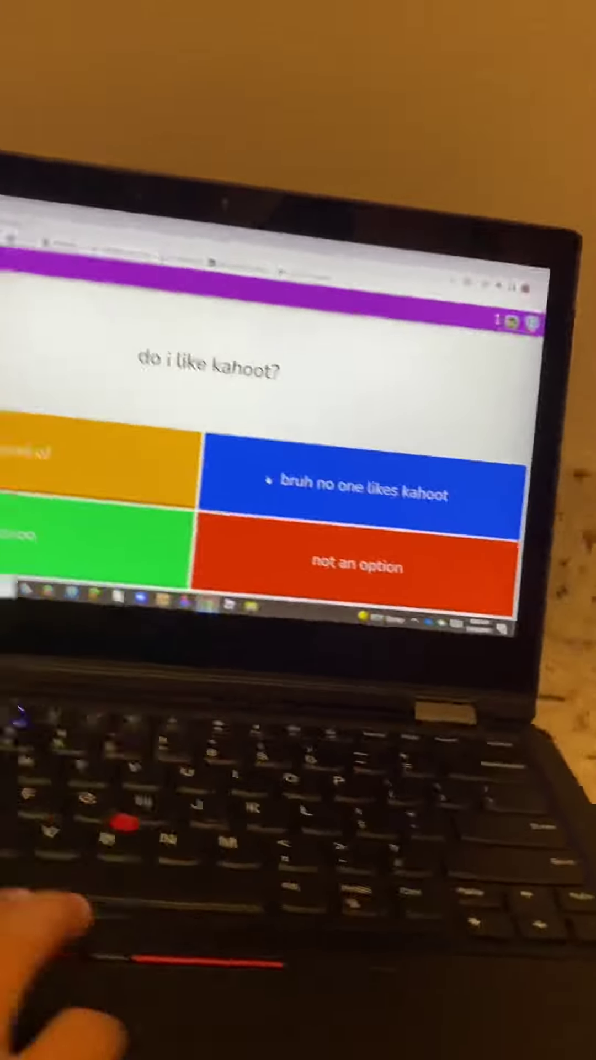
left_click(352, 384)
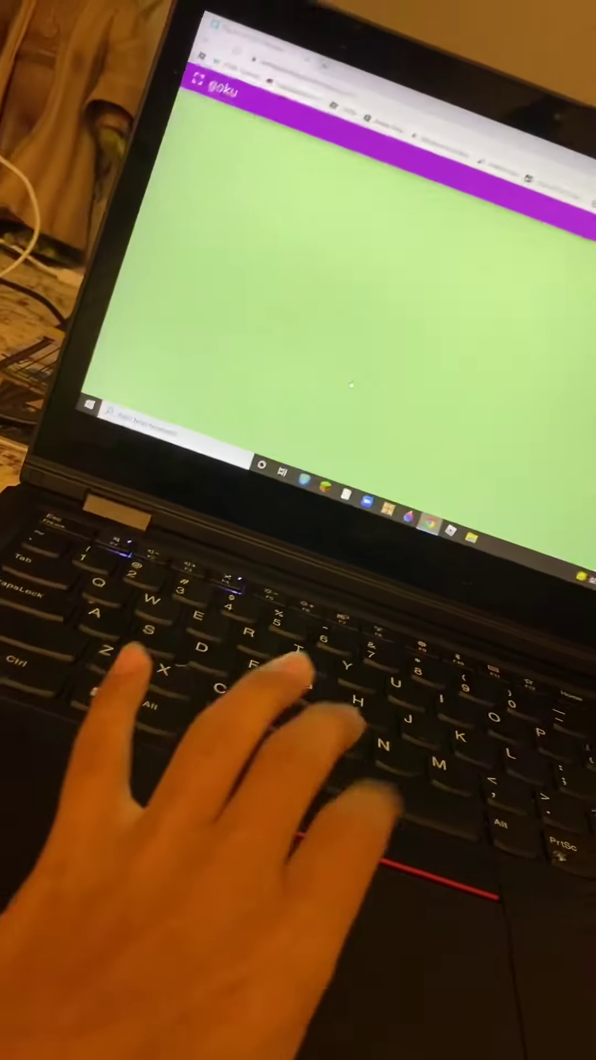
left_click(352, 385)
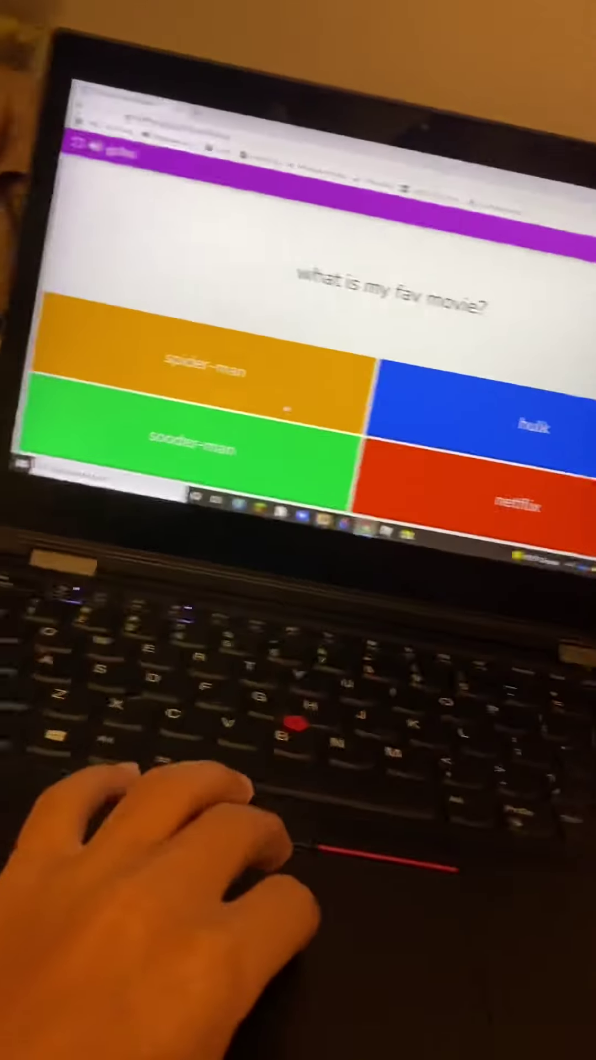
left_click(351, 414)
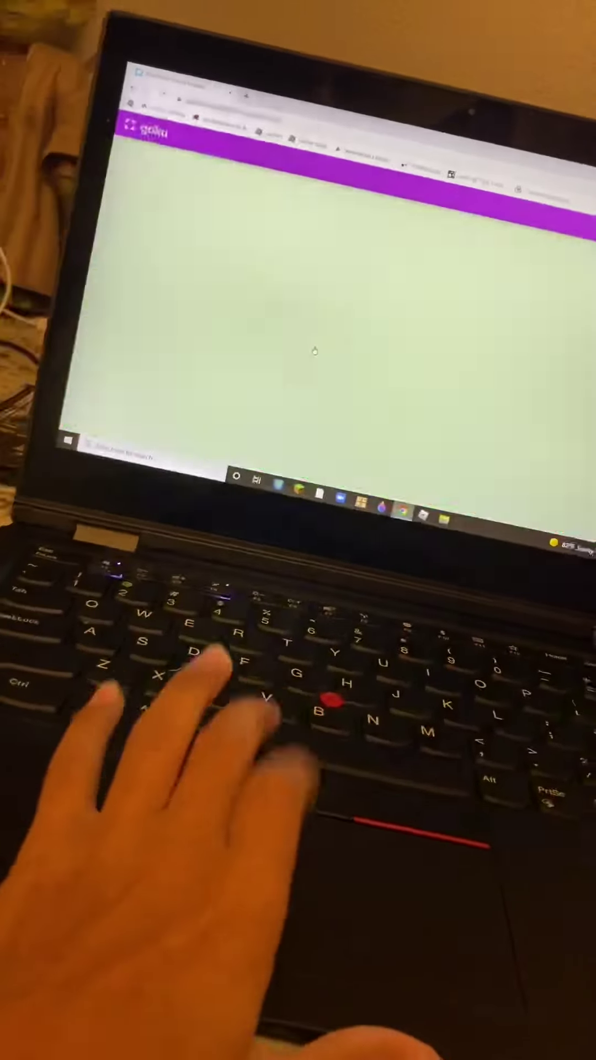
left_click(351, 401)
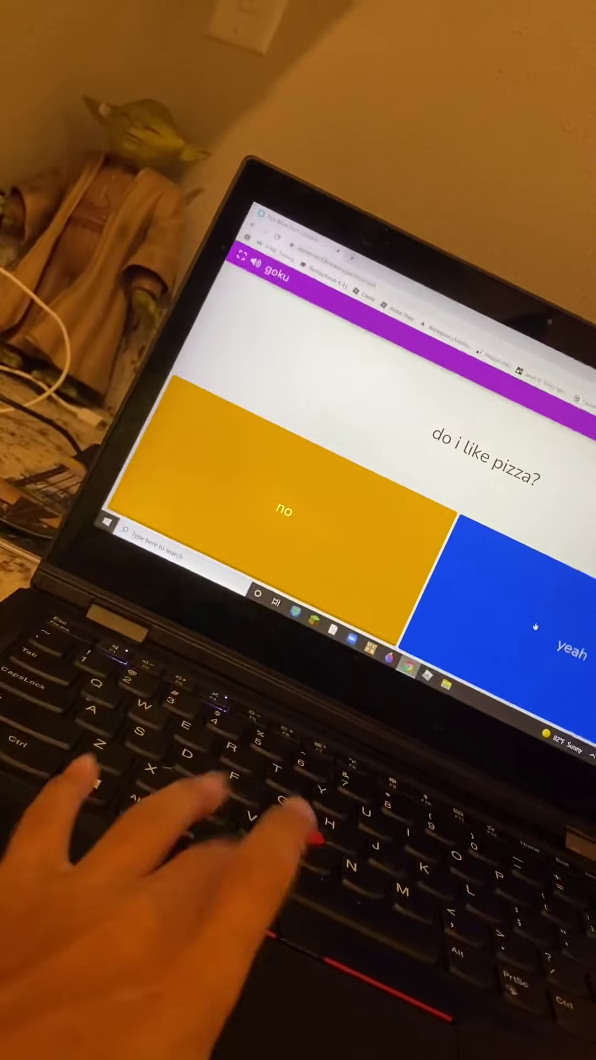
left_click(557, 579)
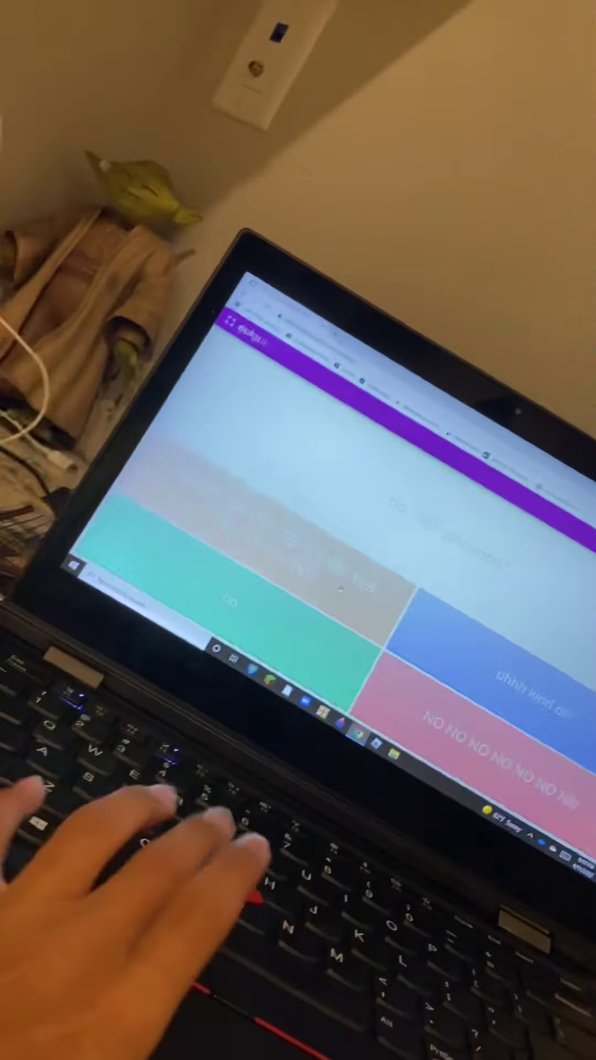
Answer the next question and the kahoot question, then pick the blue answer about E.
left_click(340, 588)
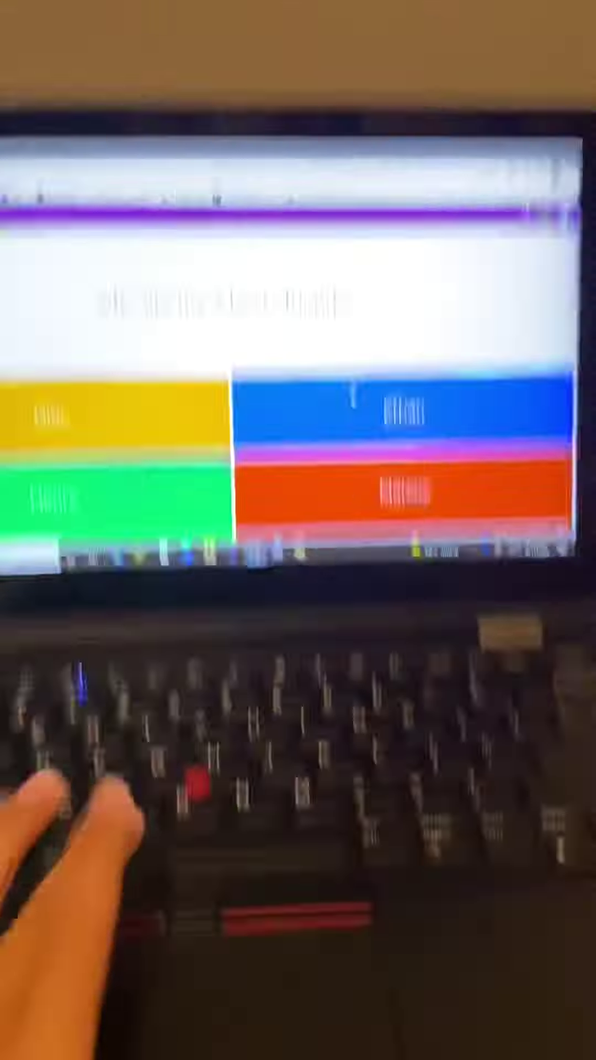
left_click(353, 397)
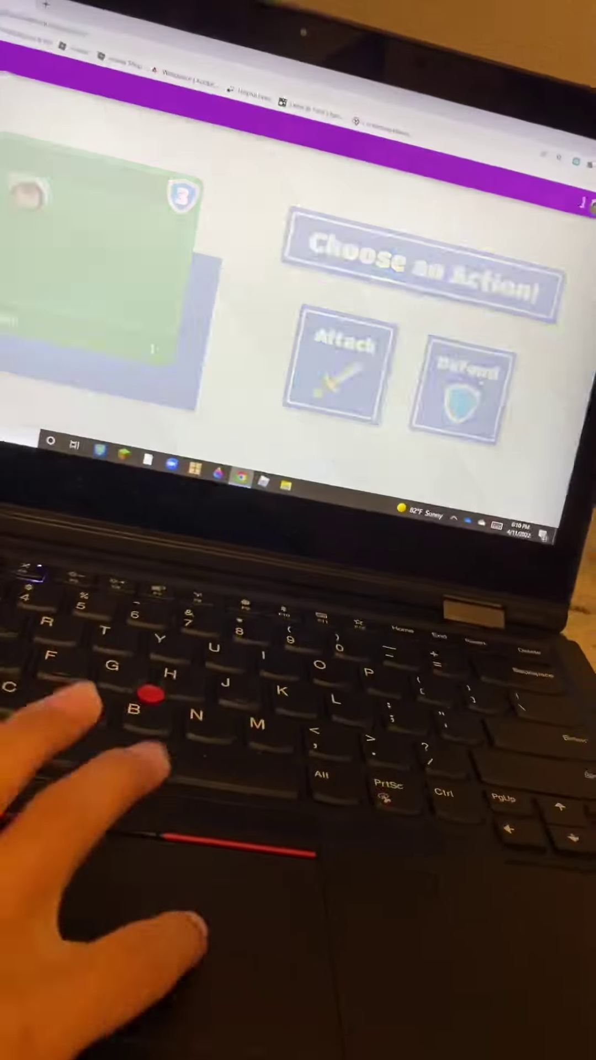
left_click(406, 287)
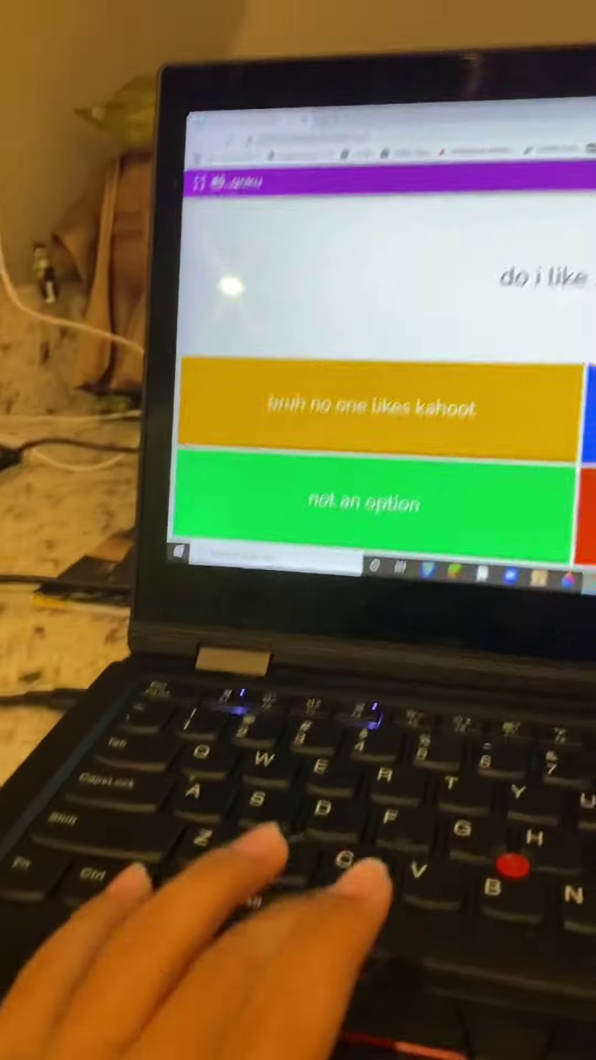
left_click(533, 252)
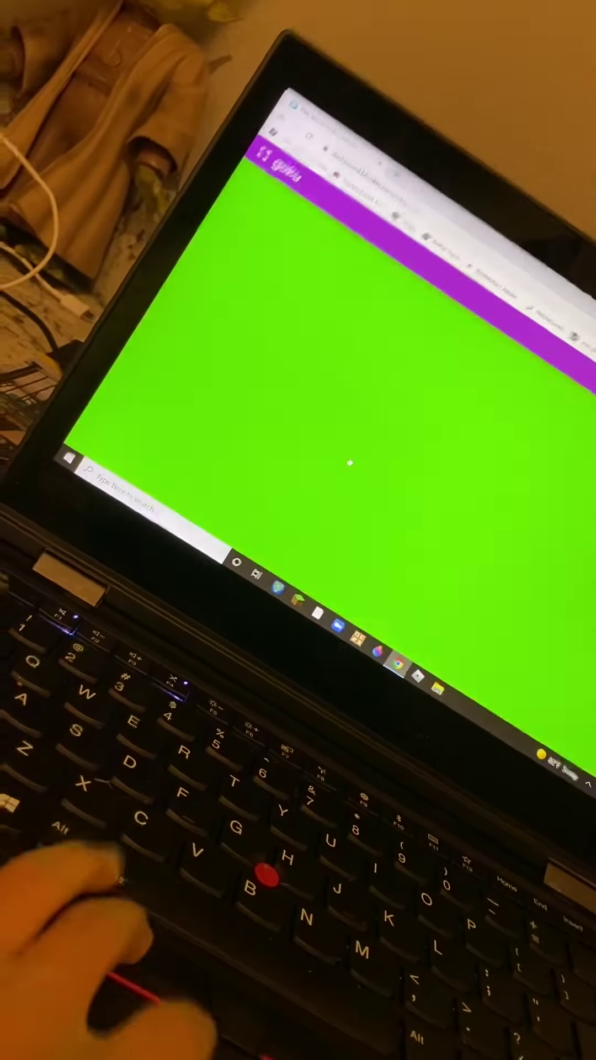
left_click(350, 464)
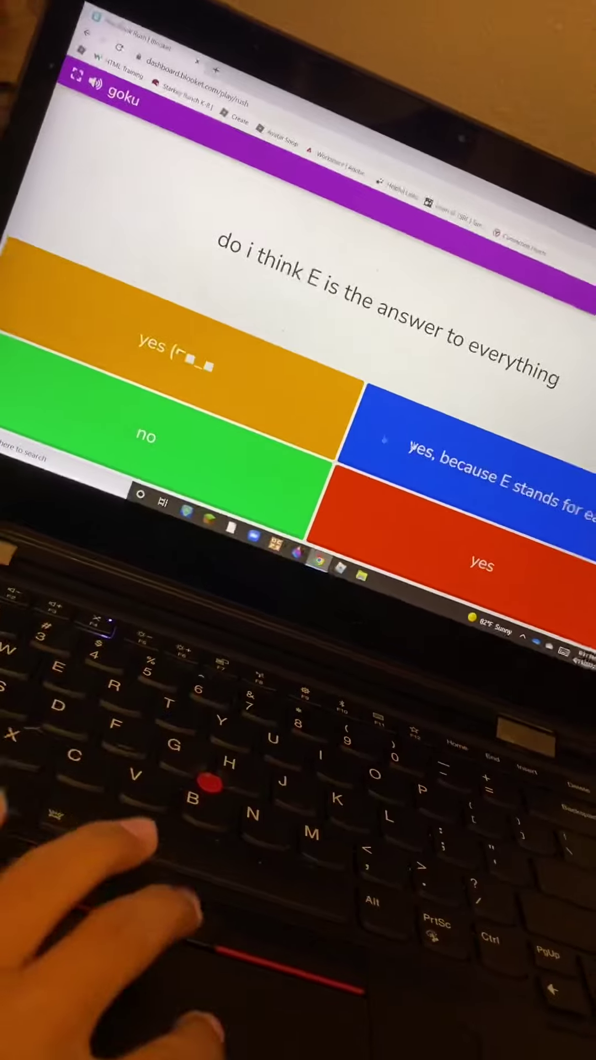
left_click(386, 441)
Attack players, answer 'YES YES' to the Encanto question, and pick Spider-Man as favourite movie.
left_click(421, 505)
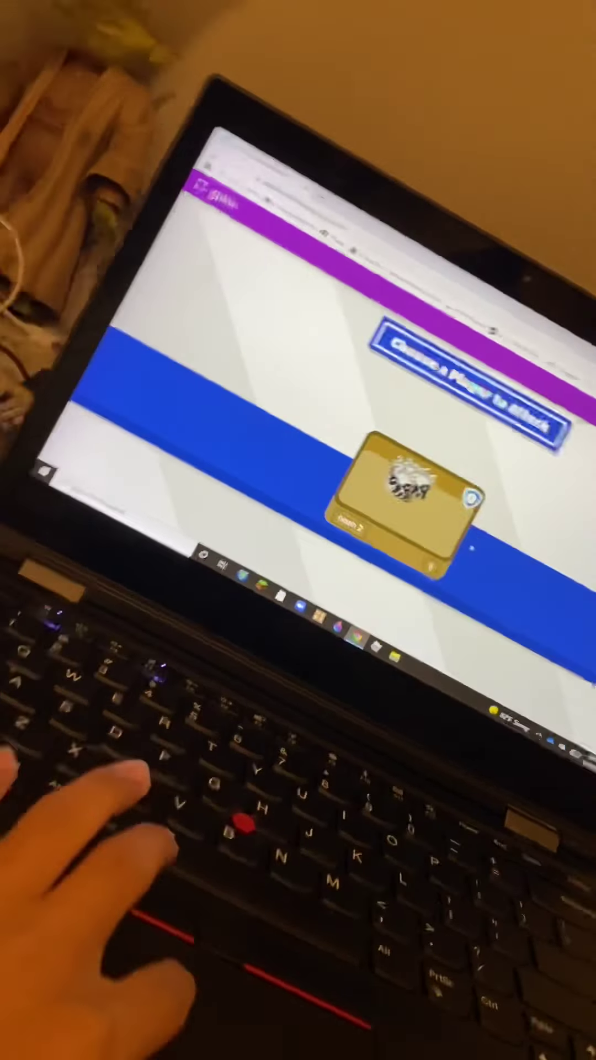
left_click(357, 415)
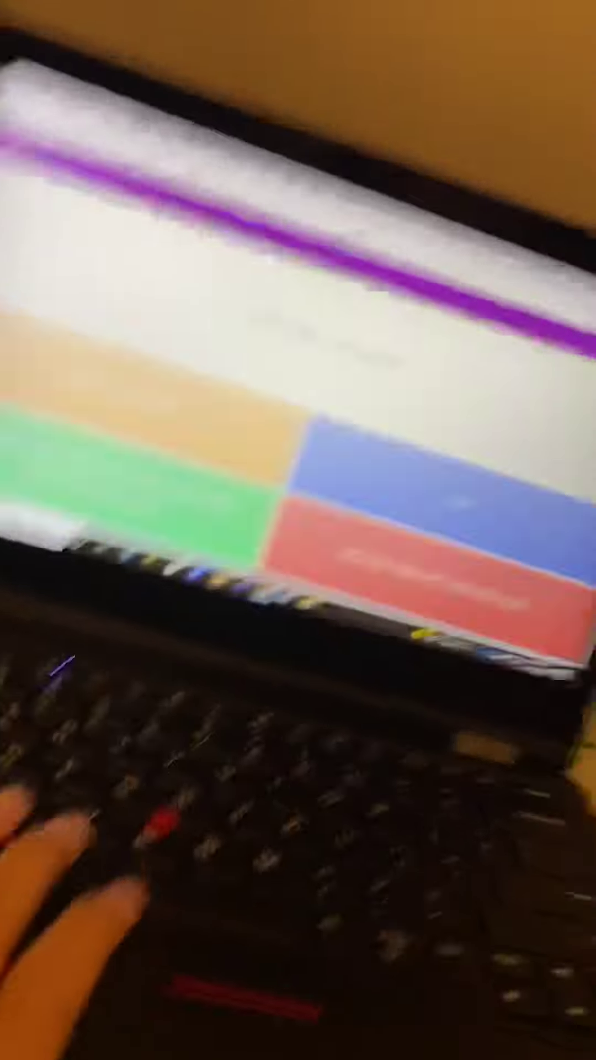
left_click(331, 414)
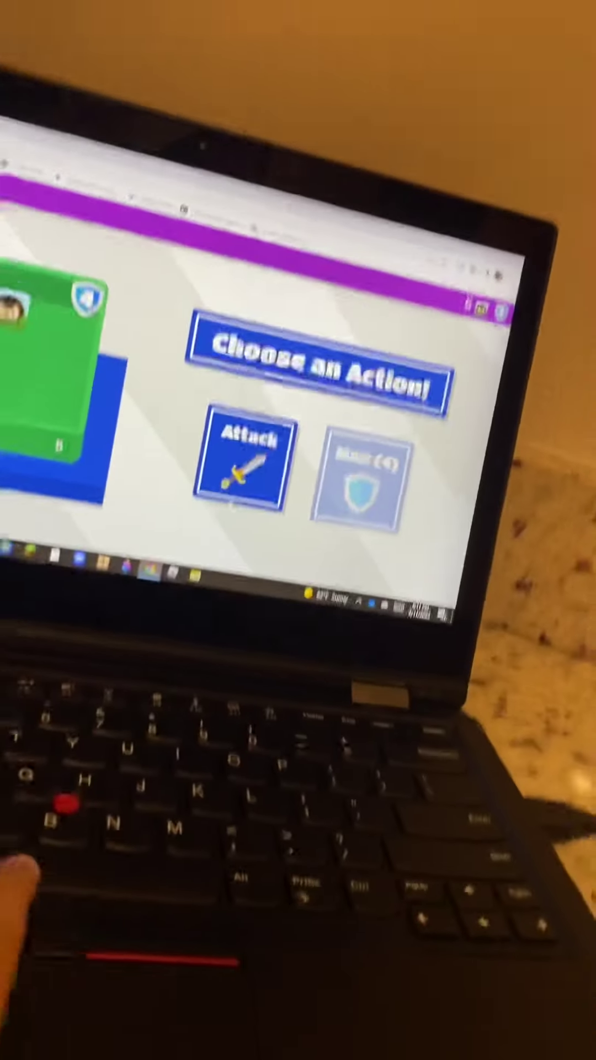
left_click(244, 449)
left_click(165, 497)
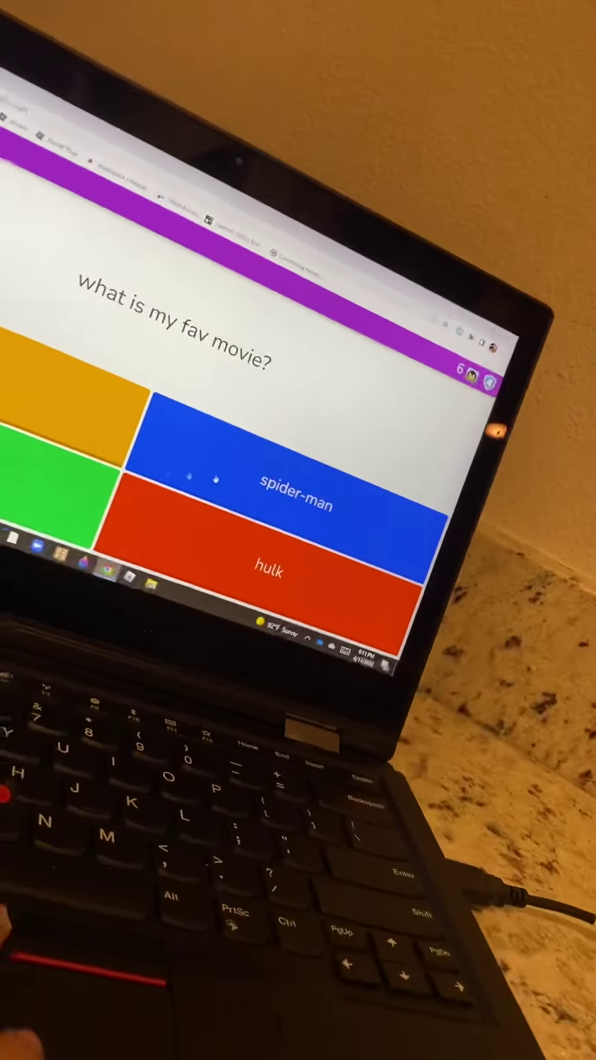
left_click(265, 414)
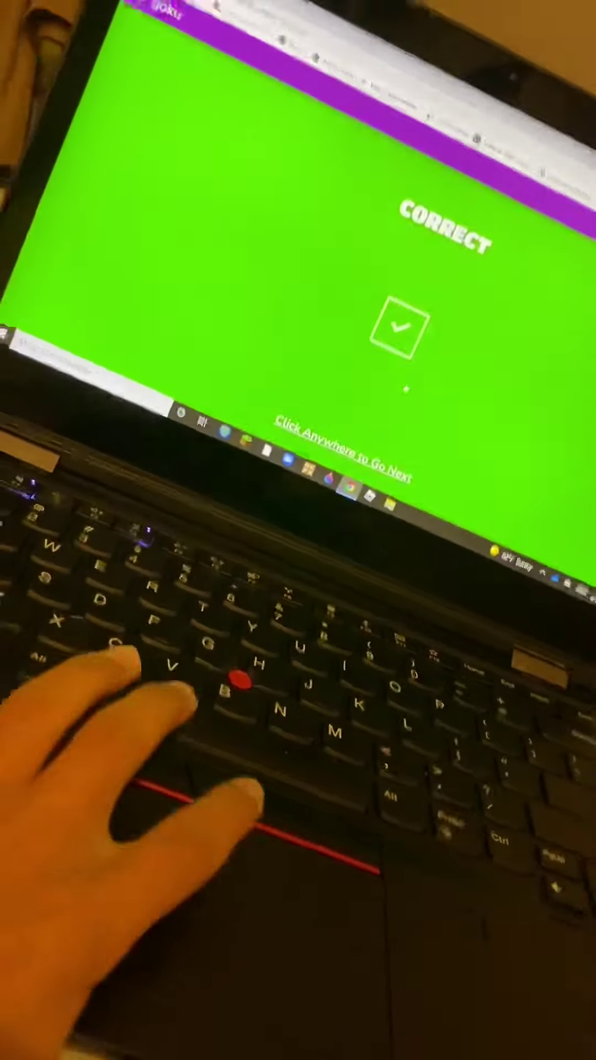
Continue past the correct-answer screen and make two attacks on other players.
left_click(407, 390)
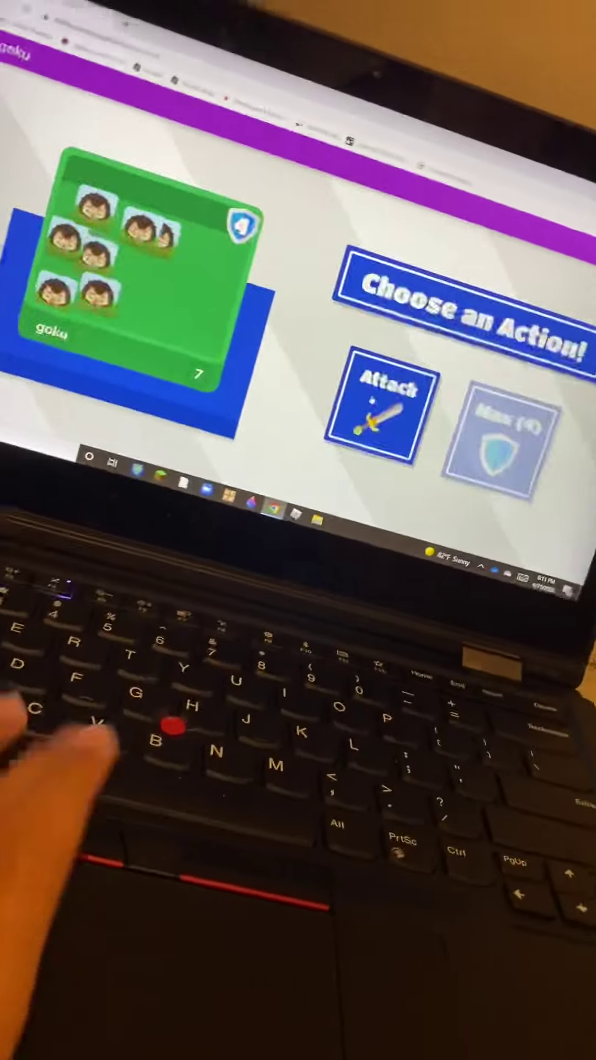
left_click(389, 389)
left_click(236, 389)
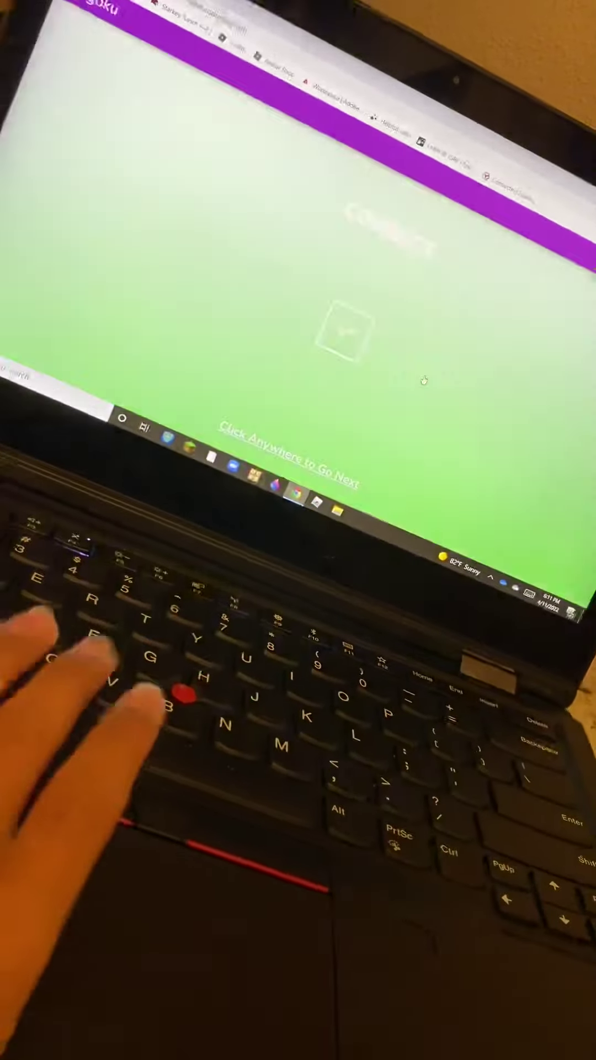
left_click(423, 380)
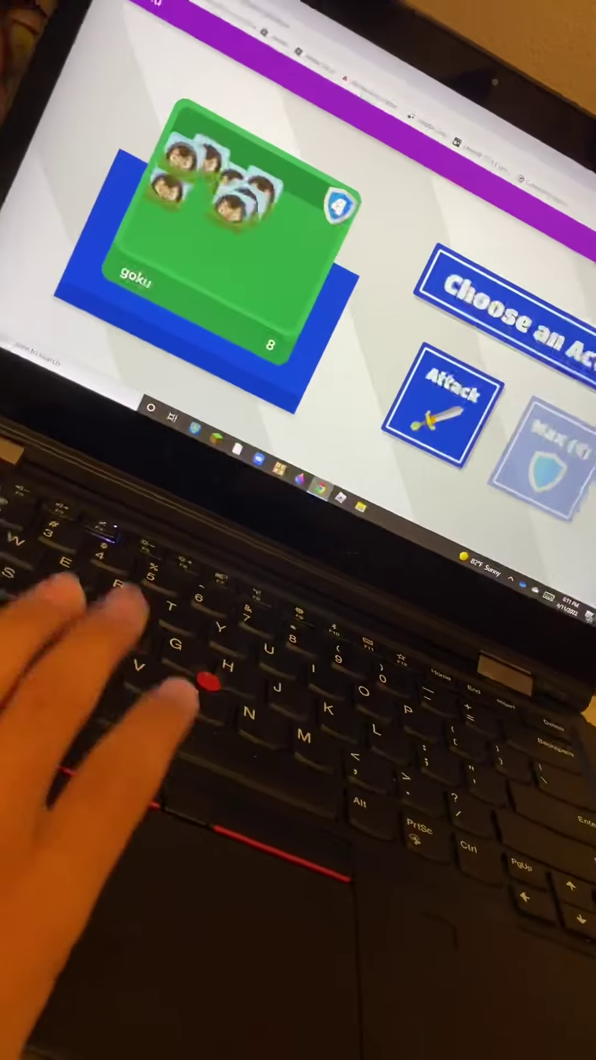
left_click(434, 360)
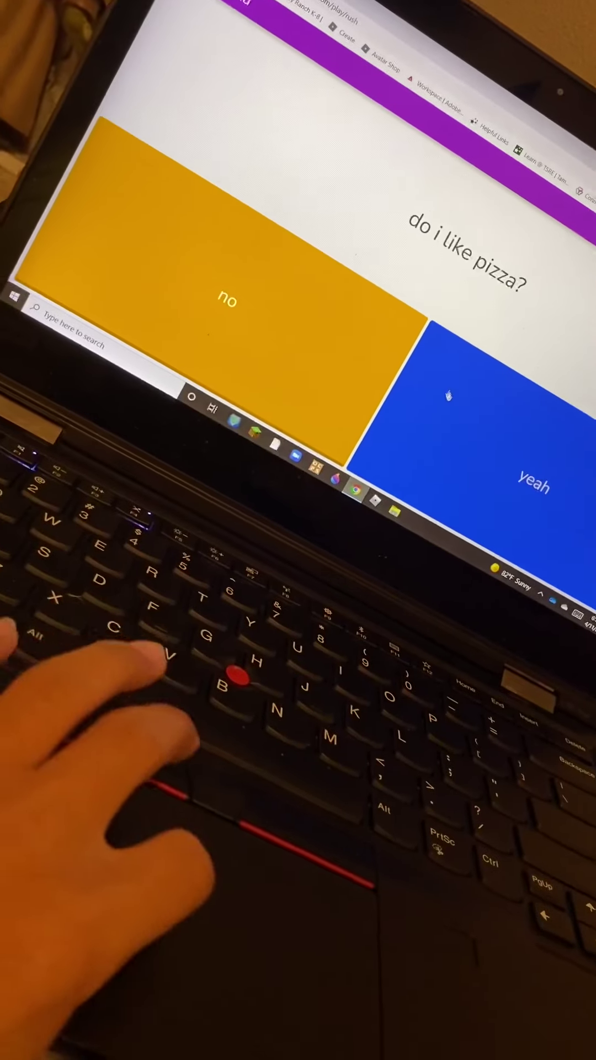
Answer 'yeah' to pizza, skip the no-valid-targets screen, and answer the kahoot question.
left_click(456, 407)
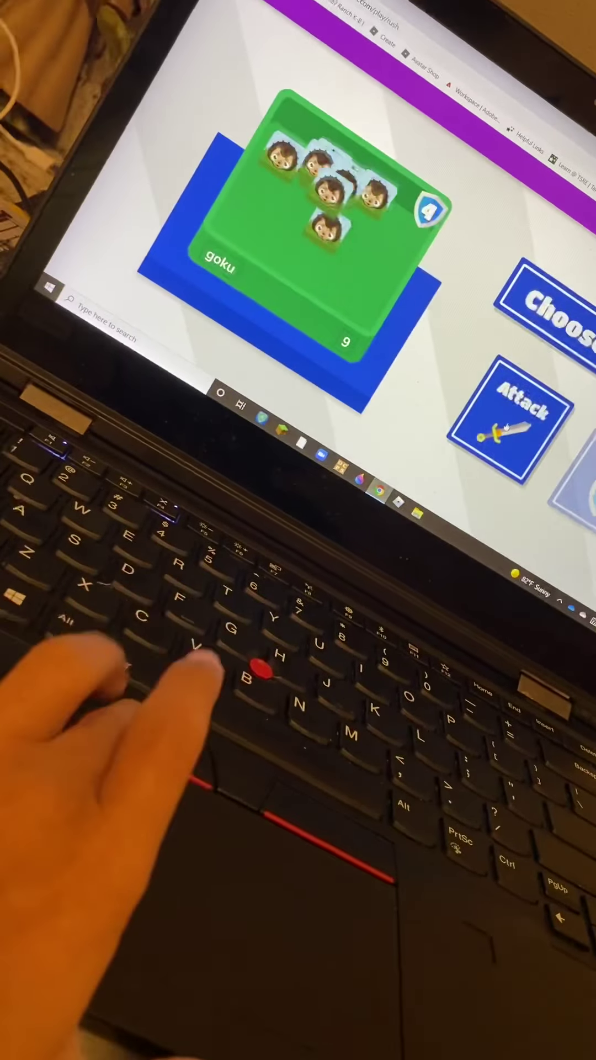
left_click(492, 410)
left_click(439, 390)
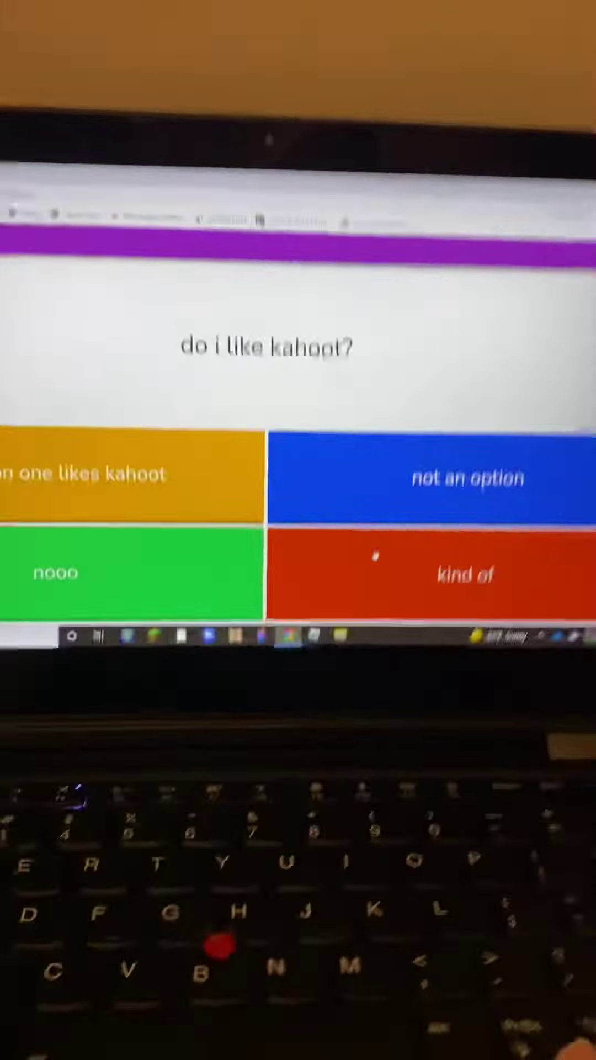
left_click(530, 667)
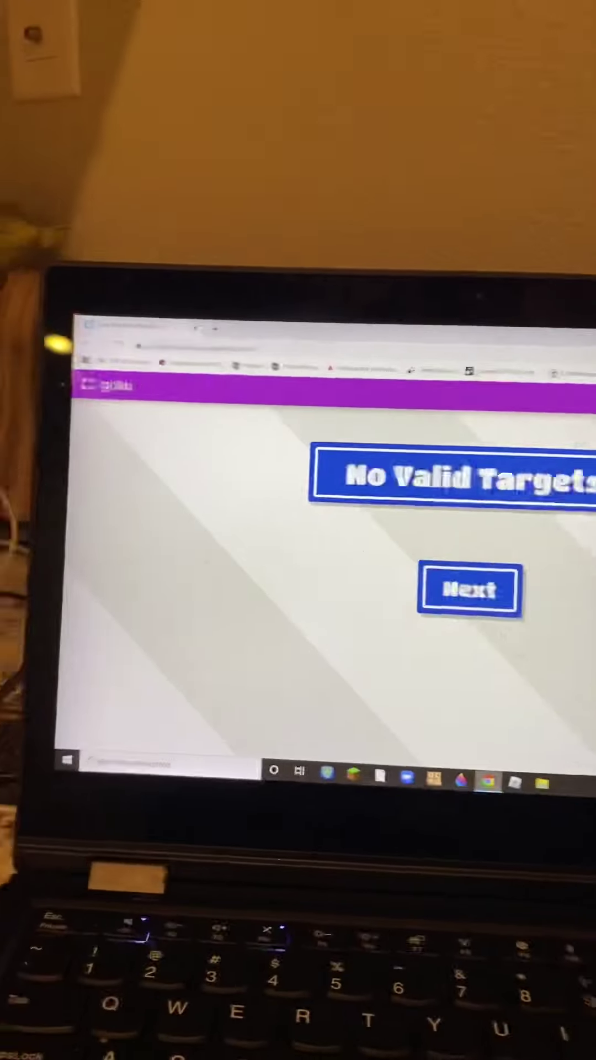